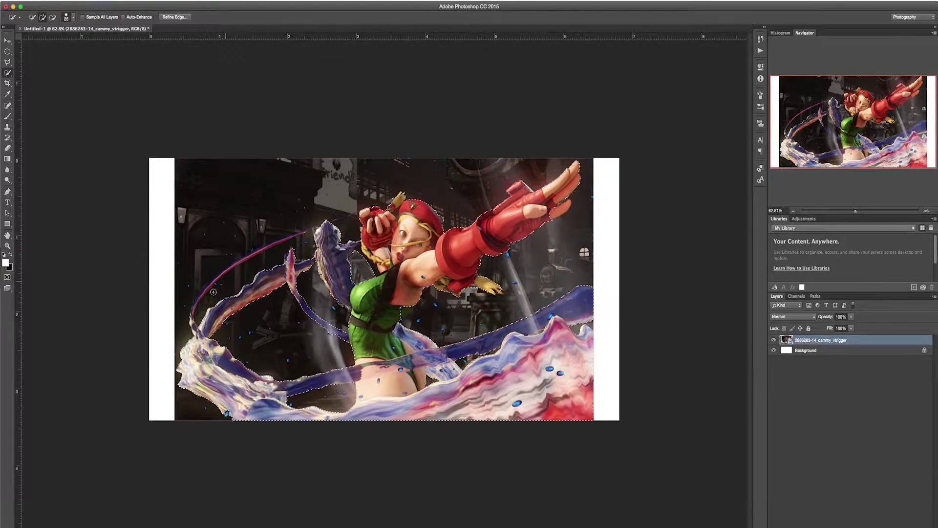
# Step: Open Refine Edge (Ctrl+Alt+R) for Cammy's quick selection
pyautogui.hotkey('ctrl', 'alt', 'r')
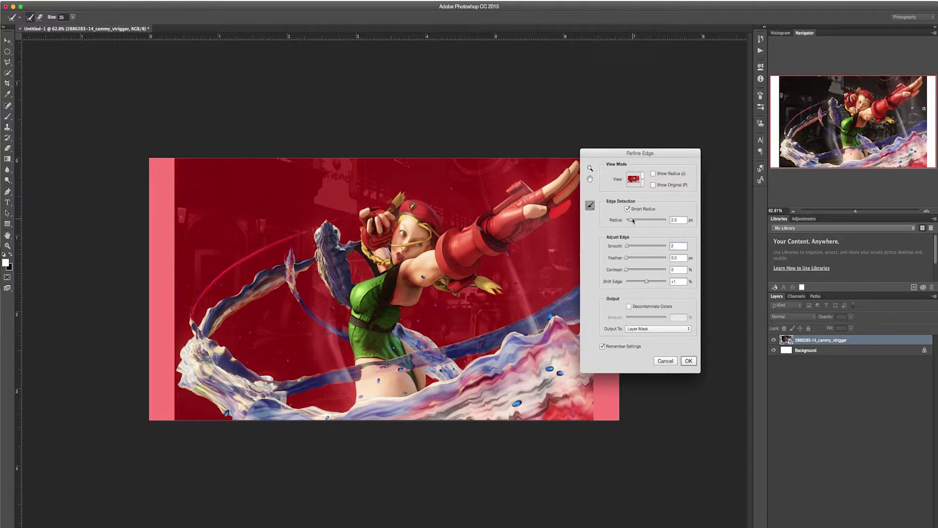
# Step: Output Cammy's refinement as a layer mask and paint out the grey gap between her fingers
pyautogui.click(688, 361)
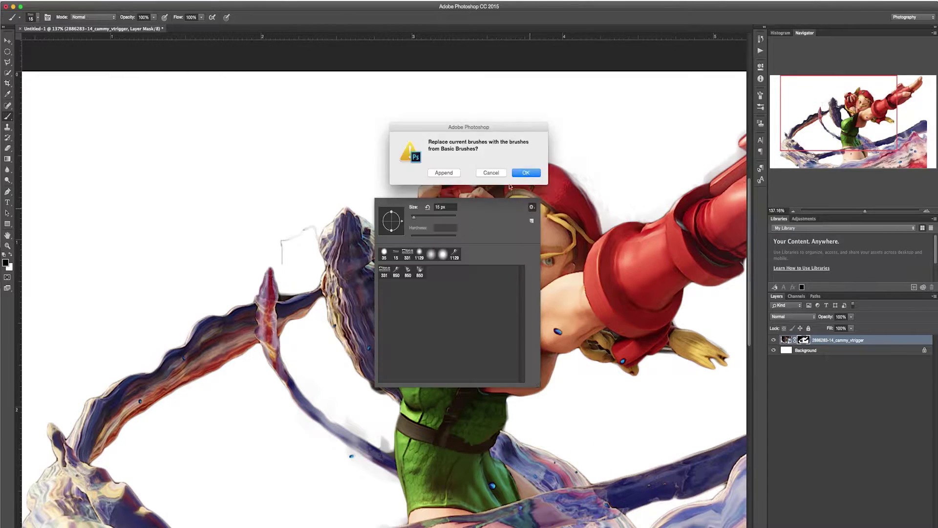
pyautogui.scroll(-5, 284, 366)
pyautogui.hscroll(5, 285, 367)
pyautogui.scroll(5, 541, 214)
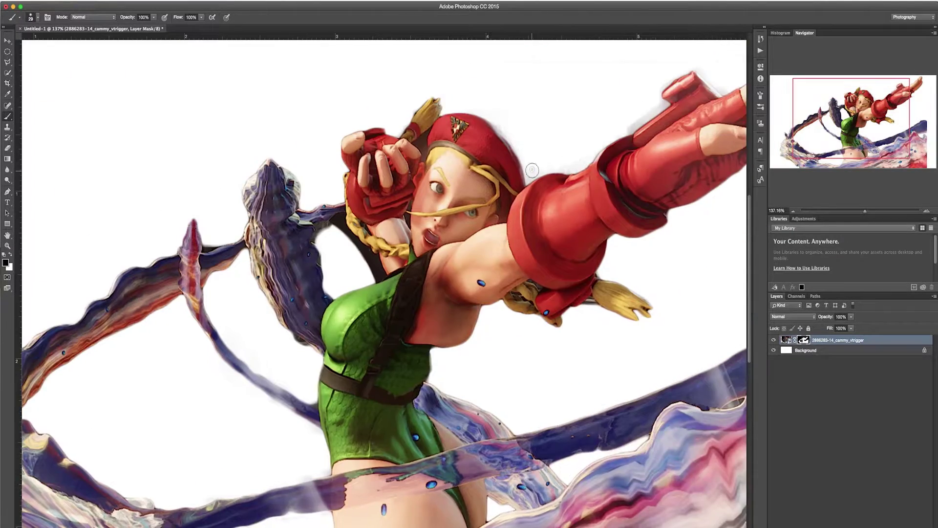
pyautogui.scroll(-1, 618, 108)
pyautogui.press('x')
pyautogui.hscroll(4, 626, 192)
pyautogui.scroll(1, 626, 192)
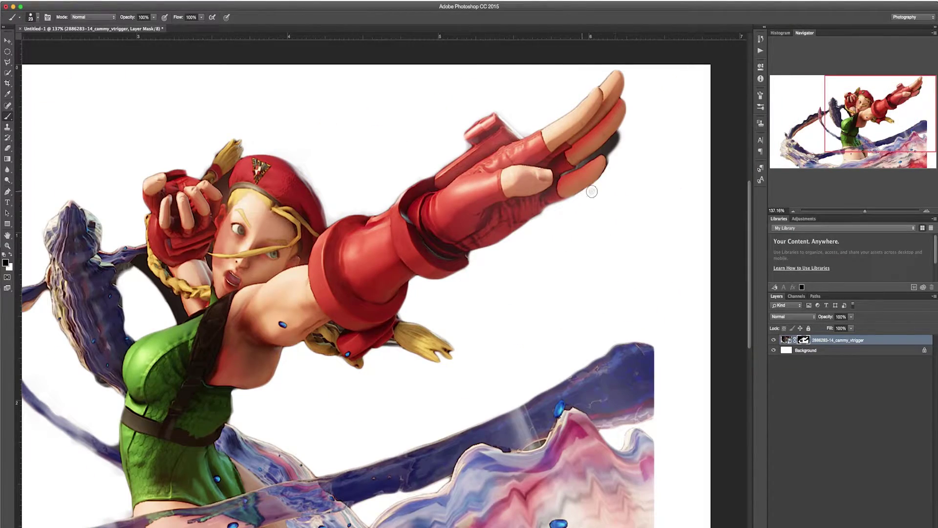
pyautogui.scroll(5, 582, 161)
pyautogui.moveTo(515, 155); pyautogui.dragTo(503, 171)
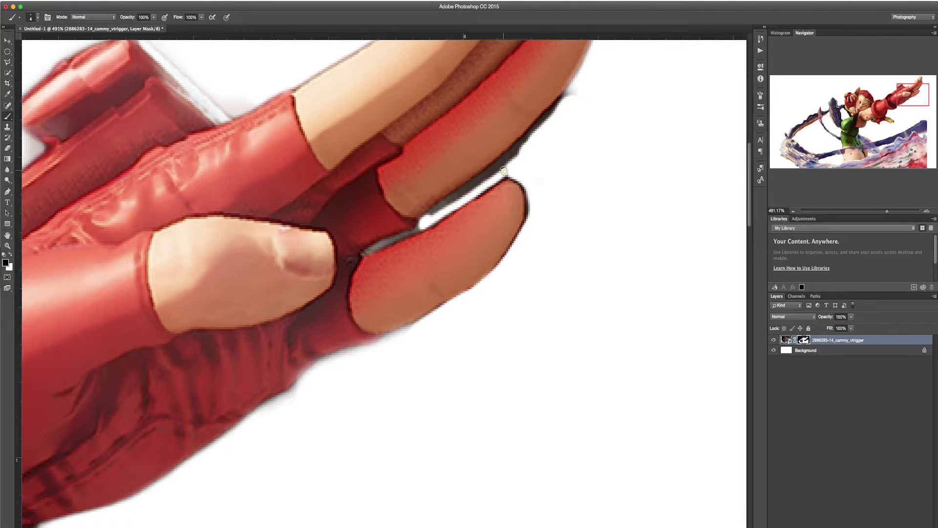
# Step: Shrink Cammy with Free Transform and move her to the lower right
pyautogui.press('z')
pyautogui.scroll(-3, 551, 194)
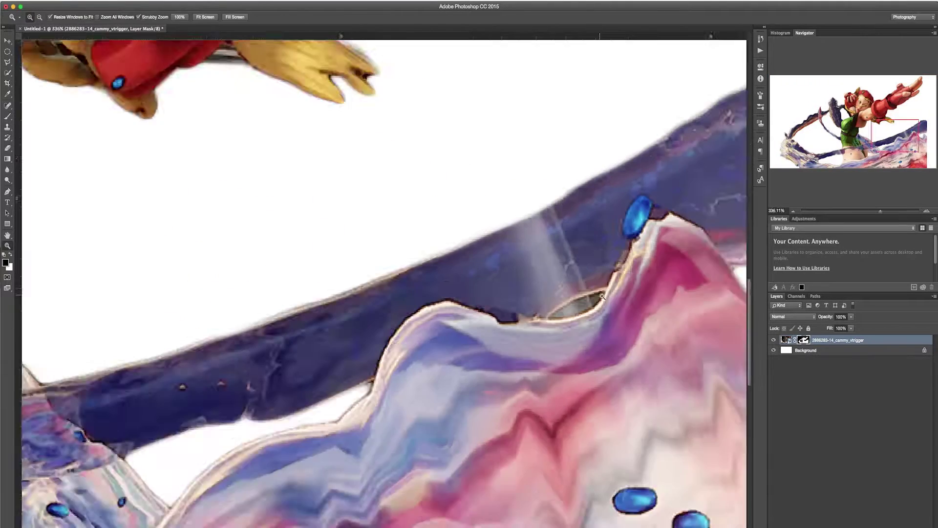
pyautogui.scroll(-4, 551, 194)
pyautogui.hotkey('ctrl', 't')
pyautogui.moveTo(103, 132); pyautogui.dragTo(336, 216)
pyautogui.press('Return')
pyautogui.press('b')
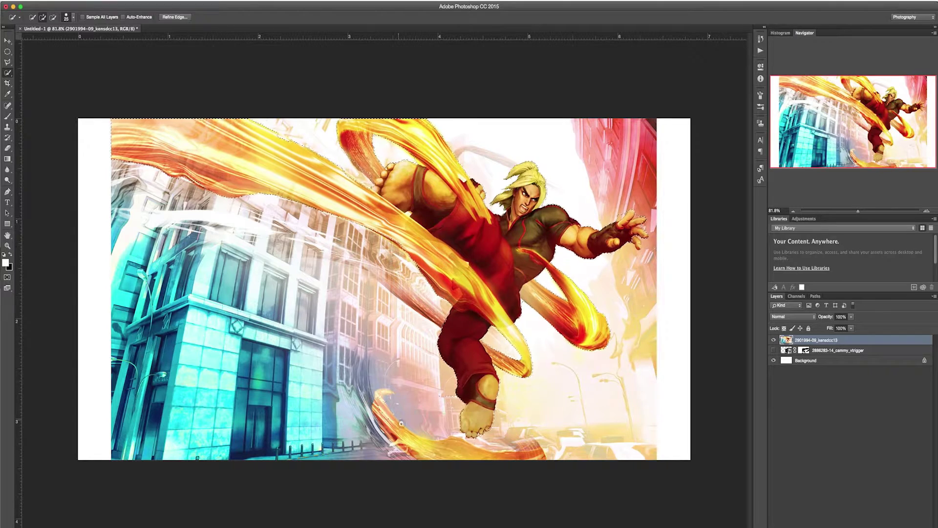
# Step: Refine Ken's selection into a layer mask and paint his faded fingertips back in
pyautogui.hotkey('ctrl', 'alt', 'r')
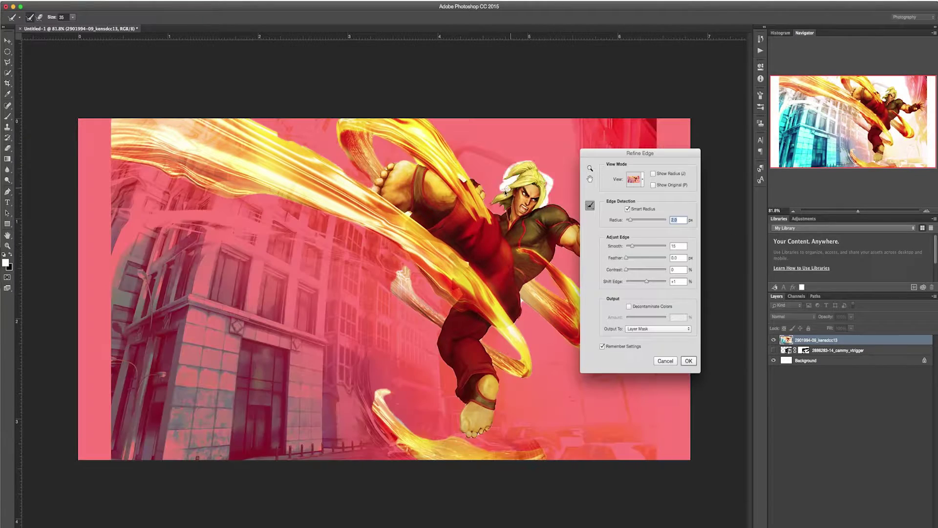
pyautogui.moveTo(639, 153); pyautogui.dragTo(352, 209)
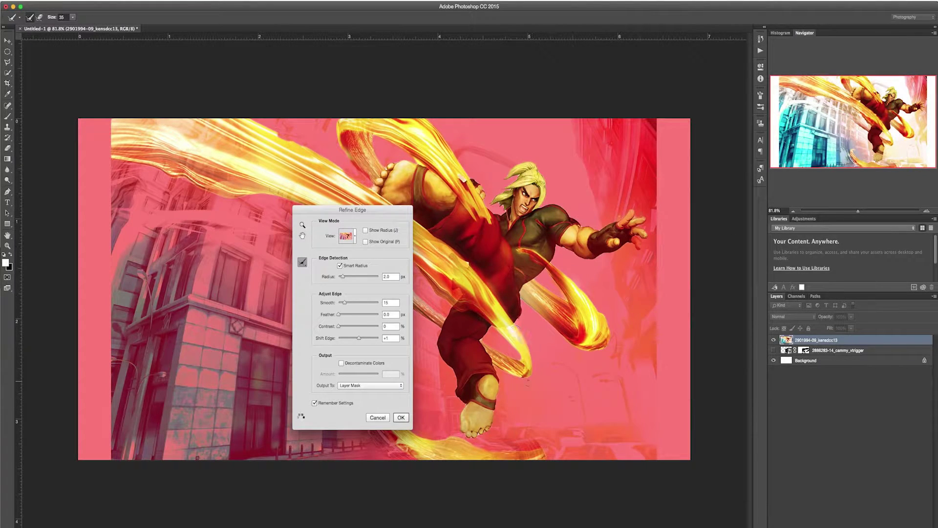
pyautogui.press('Return')
pyautogui.press('b')
pyautogui.scroll(5, 640, 264)
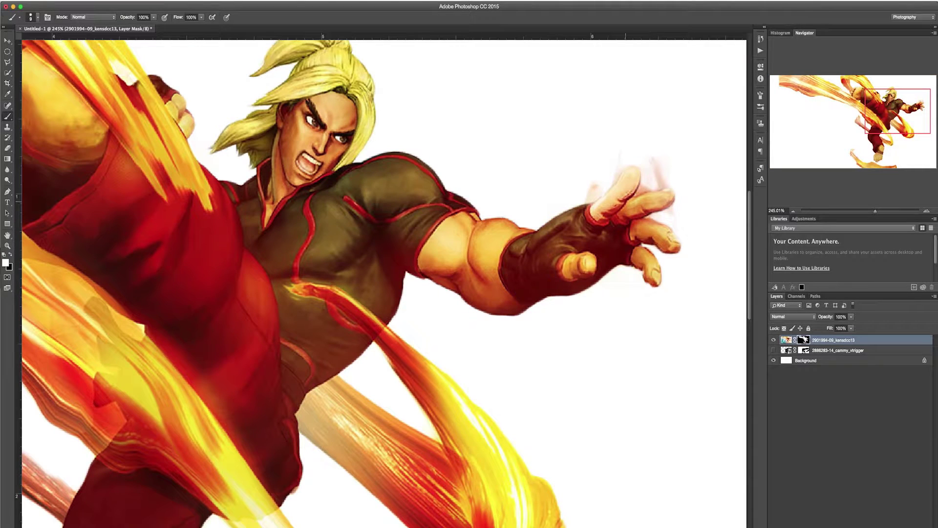
pyautogui.moveTo(631, 246); pyautogui.dragTo(677, 241)
pyautogui.press('x')
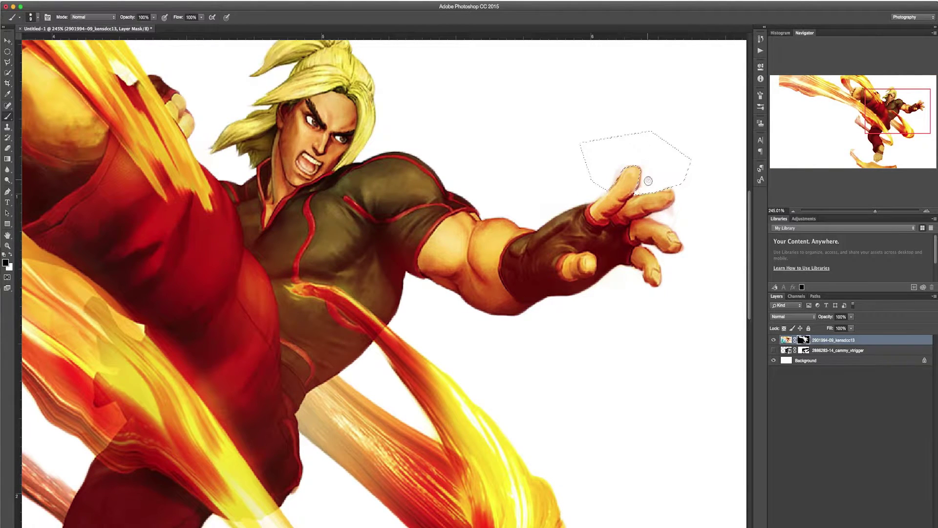
pyautogui.hotkey('ctrl', '0')
# Step: Shrink Ken into the left side and nudge Cammy further down and right
pyautogui.hotkey('ctrl', 't')
pyautogui.moveTo(461, 289); pyautogui.dragTo(303, 312)
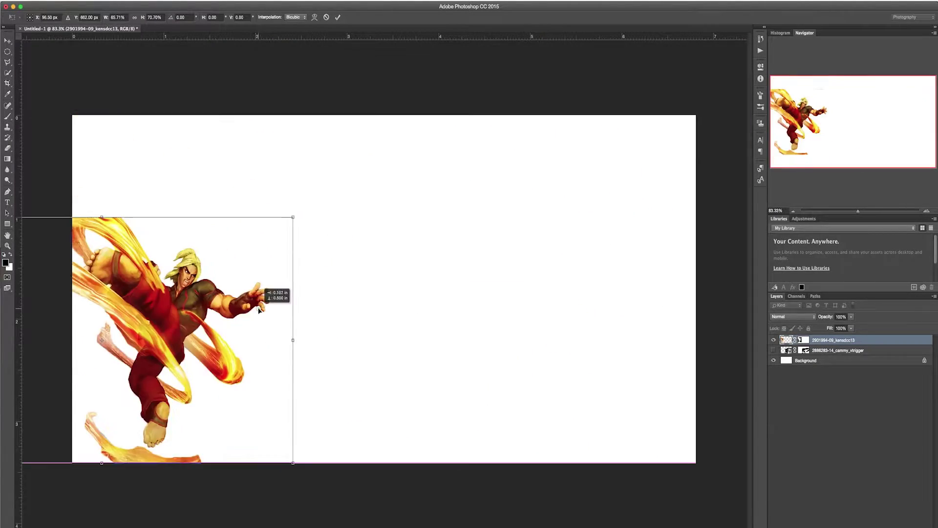
pyautogui.press('Return')
pyautogui.press('z')
pyautogui.press('v')
pyautogui.moveTo(634, 238); pyautogui.dragTo(650, 293)
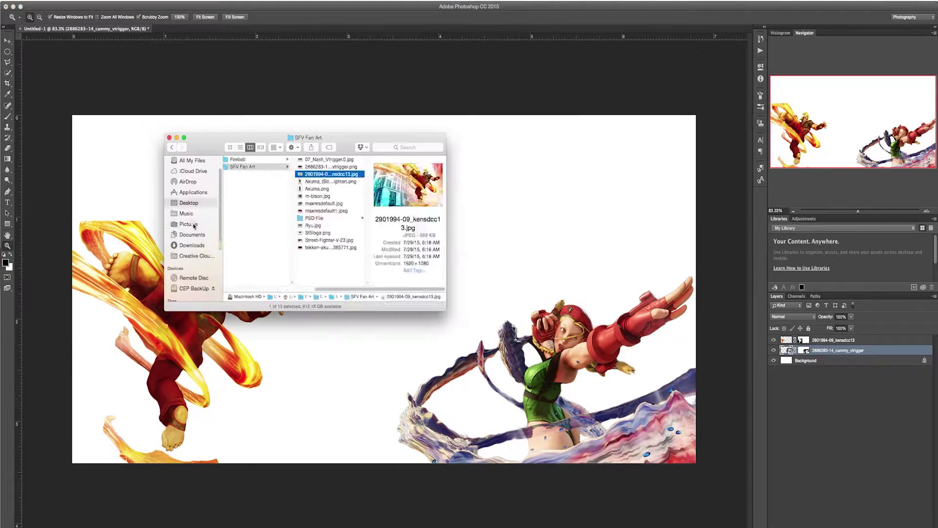
# Step: Place the Ryu wallpaper, refine his arm halo into a layer mask, and soften above his head
pyautogui.press('Return')
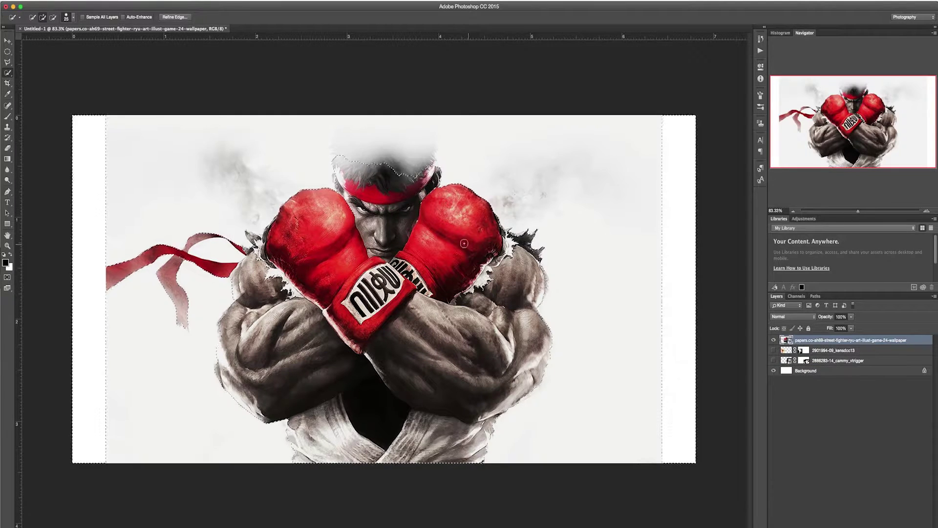
pyautogui.press('super+alt+r')
pyautogui.moveTo(352, 206); pyautogui.dragTo(134, 301)
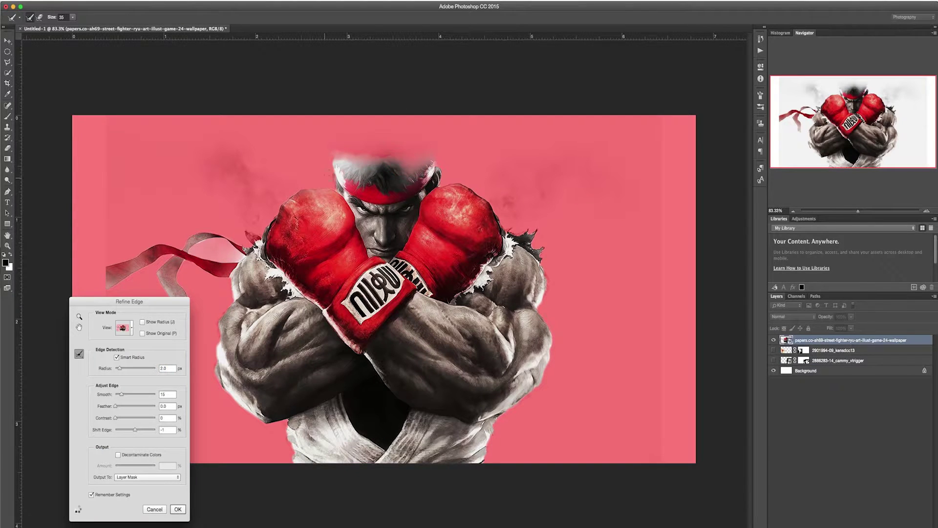
pyautogui.moveTo(498, 225); pyautogui.dragTo(542, 439)
pyautogui.press('Return')
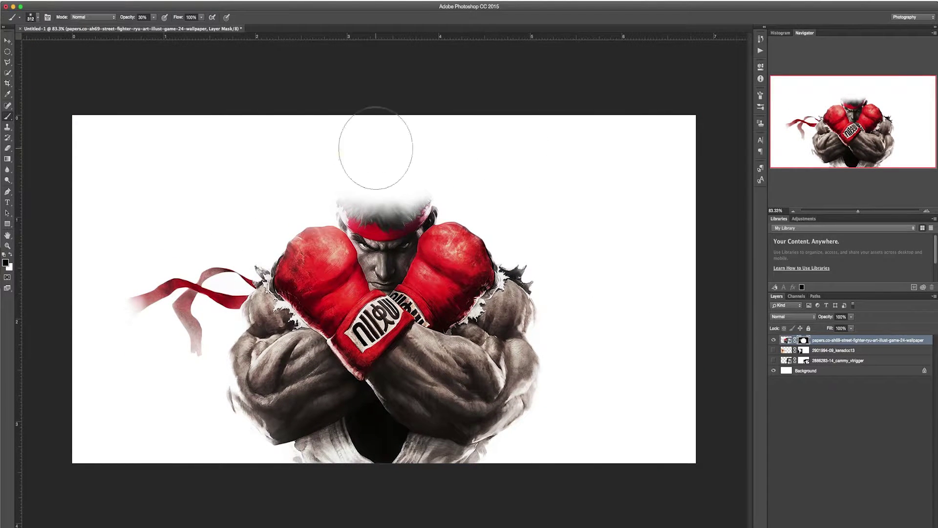
pyautogui.moveTo(773, 349); pyautogui.dragTo(773, 360)
# Step: Move Ken up to the top-left corner and set a 70% brush on his mask
pyautogui.keyDown('ctrl'); pyautogui.click(591, 319); pyautogui.keyUp('ctrl')
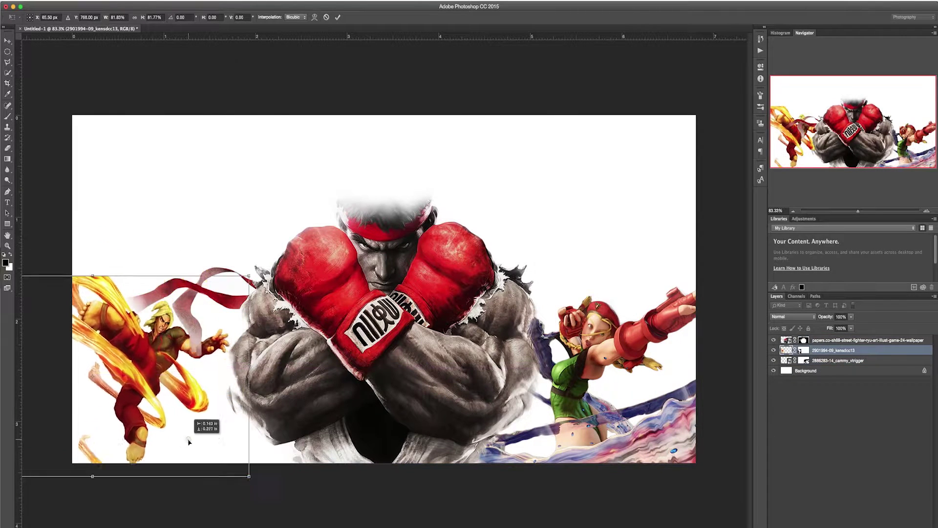
pyautogui.moveTo(196, 361); pyautogui.dragTo(152, 223)
pyautogui.click(804, 350)
pyautogui.press('7')
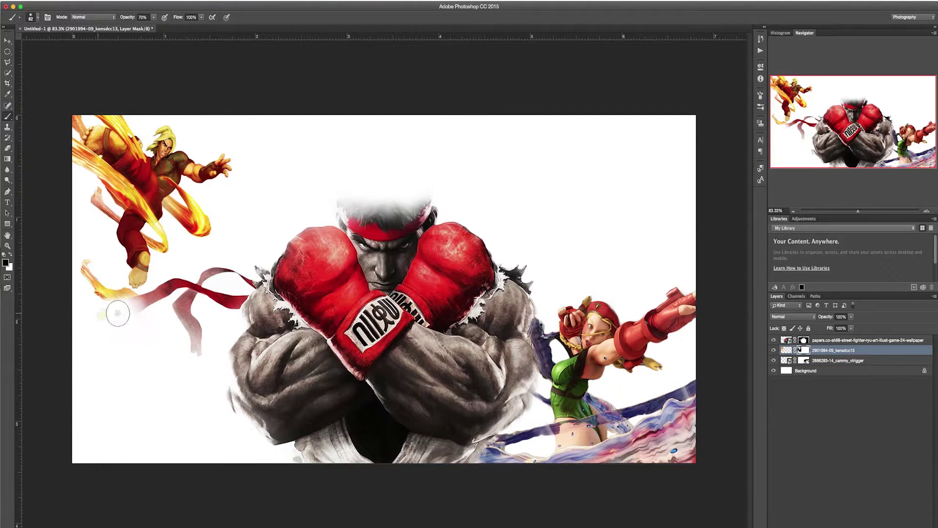
pyautogui.press('z')
pyautogui.moveTo(469, 270); pyautogui.dragTo(435, 270)
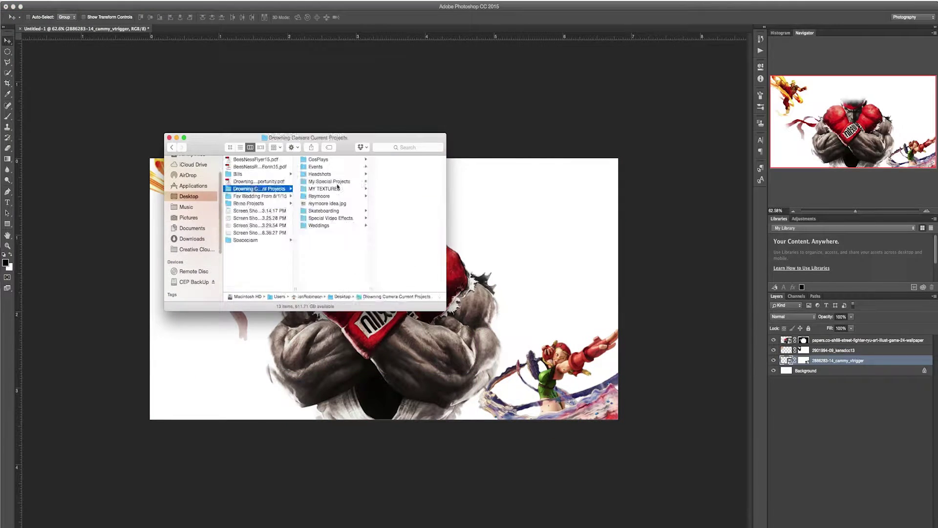
# Step: Place the Chun-Li image, extend her selection along the energy arc, and refine it into a layer mask
pyautogui.moveTo(323, 240); pyautogui.dragTo(334, 290)
pyautogui.press('Return')
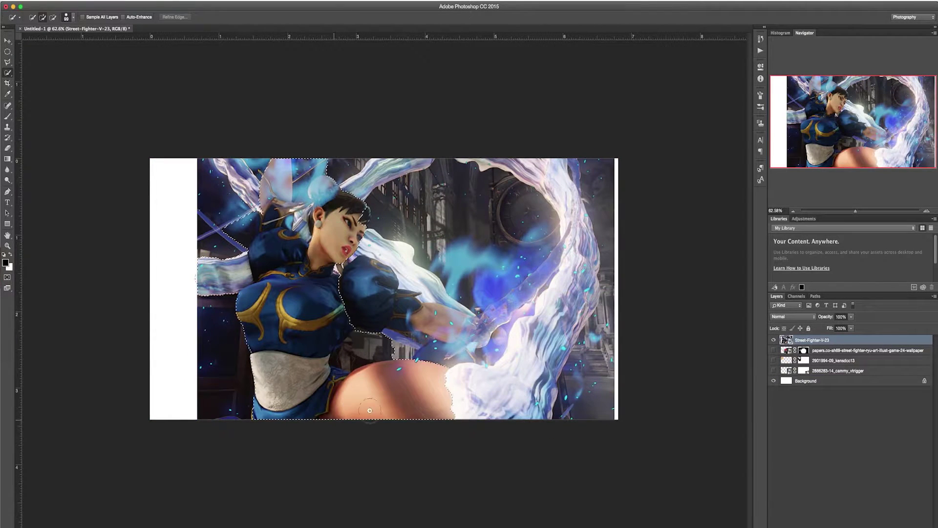
pyautogui.moveTo(584, 332); pyautogui.dragTo(403, 272)
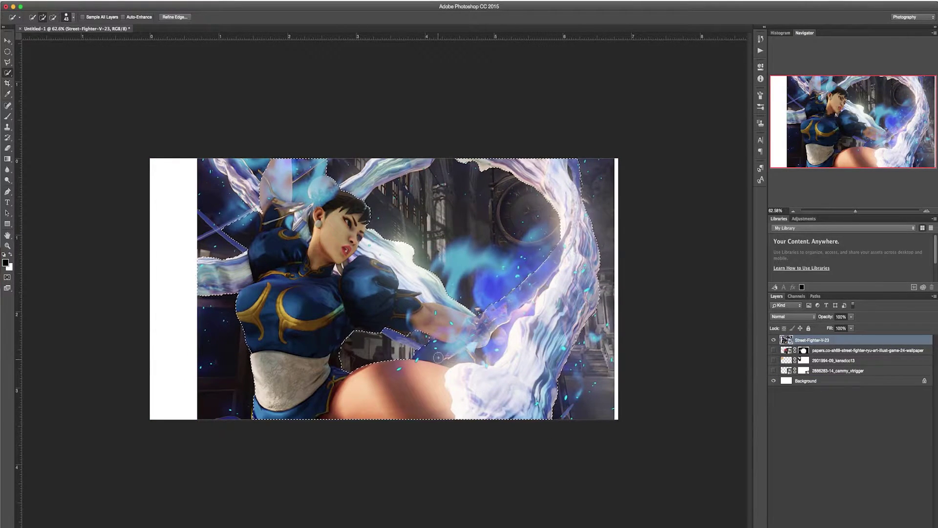
pyautogui.hotkey('ctrl', 'alt', 'r')
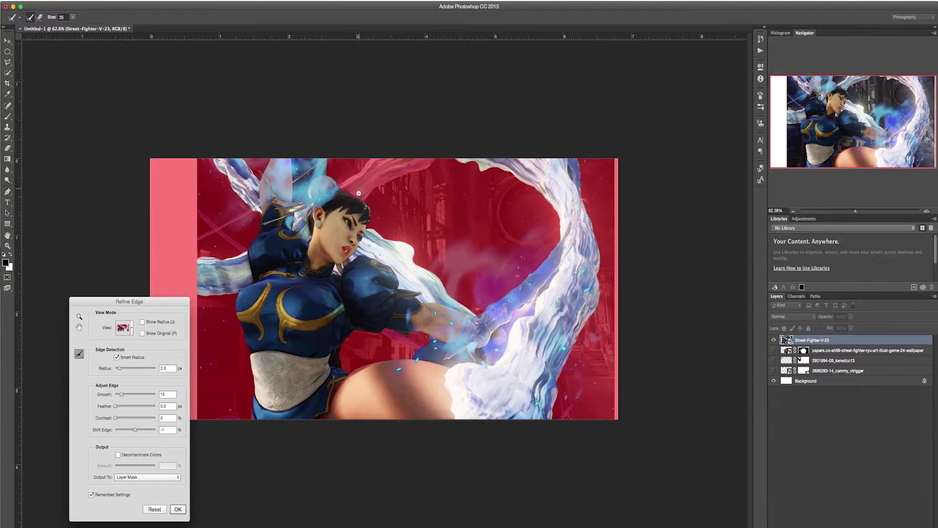
pyautogui.press('Return')
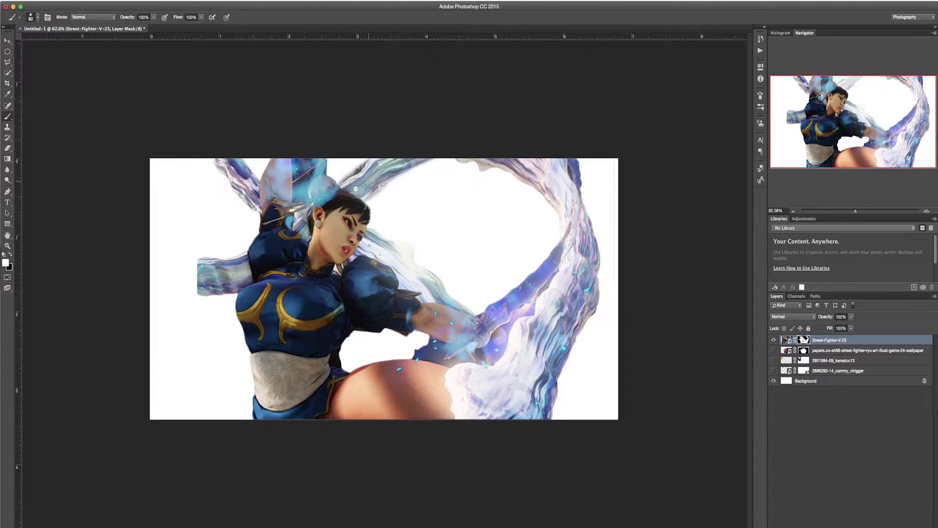
# Step: Paint Chun-Li's mask in black and scale the central Ryu image down
pyautogui.scroll(5, 368, 178)
pyautogui.press('x')
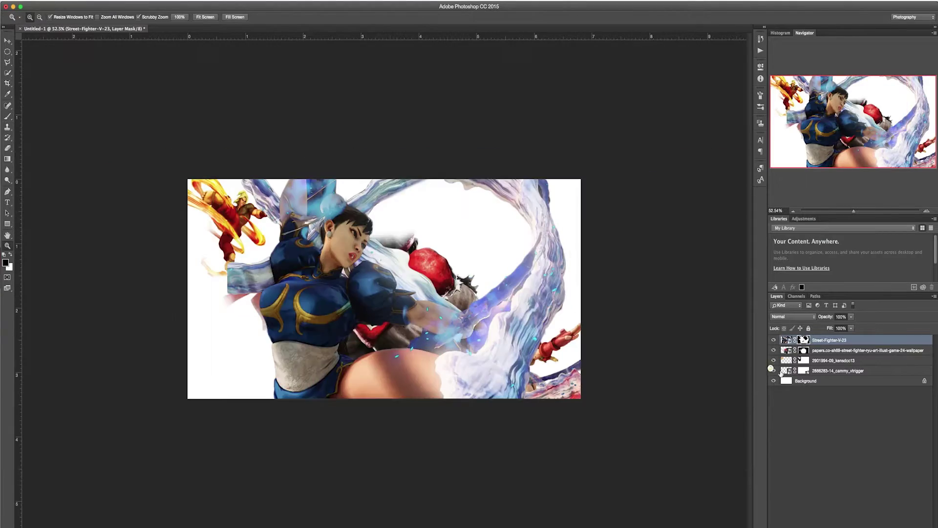
pyautogui.moveTo(217, 306); pyautogui.dragTo(404, 239)
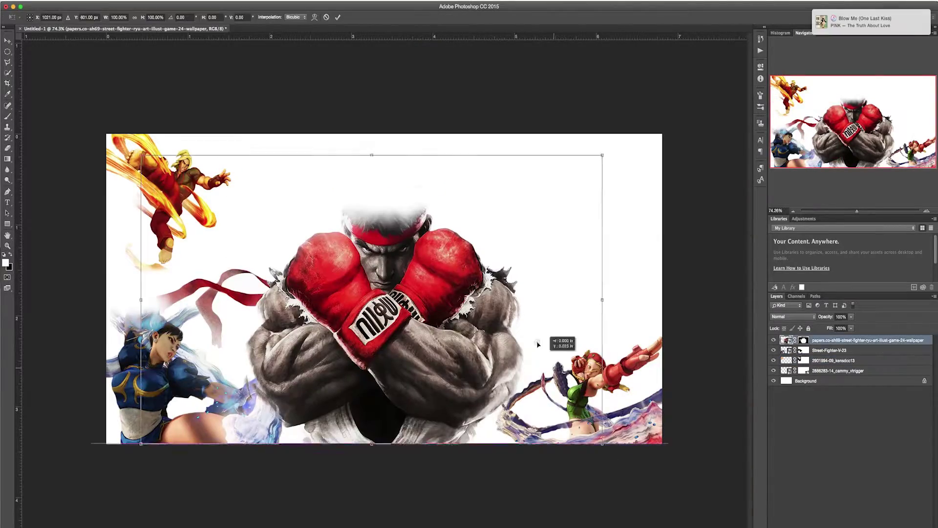
pyautogui.moveTo(540, 353); pyautogui.dragTo(506, 266)
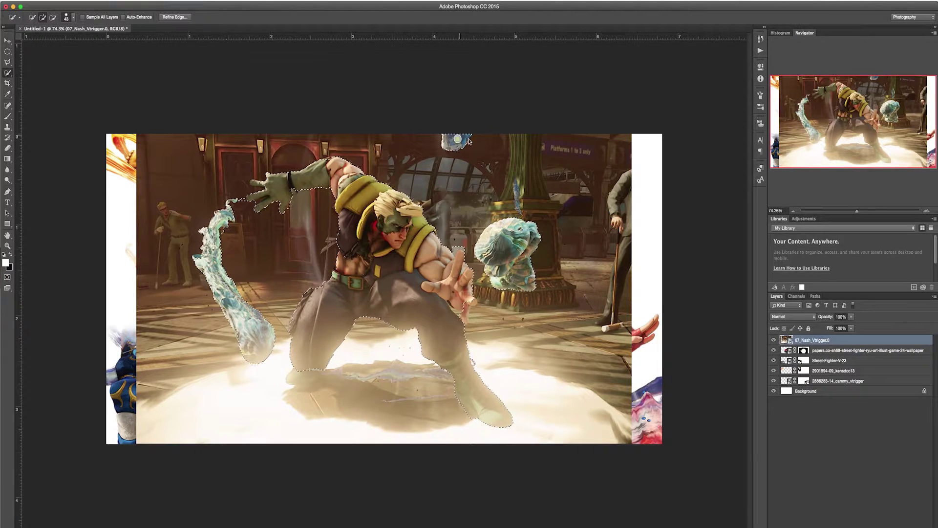
# Step: Refine the Nash selection's edges and set black as the mask painting colour
pyautogui.hotkey('ctrl', 'alt', 'r')
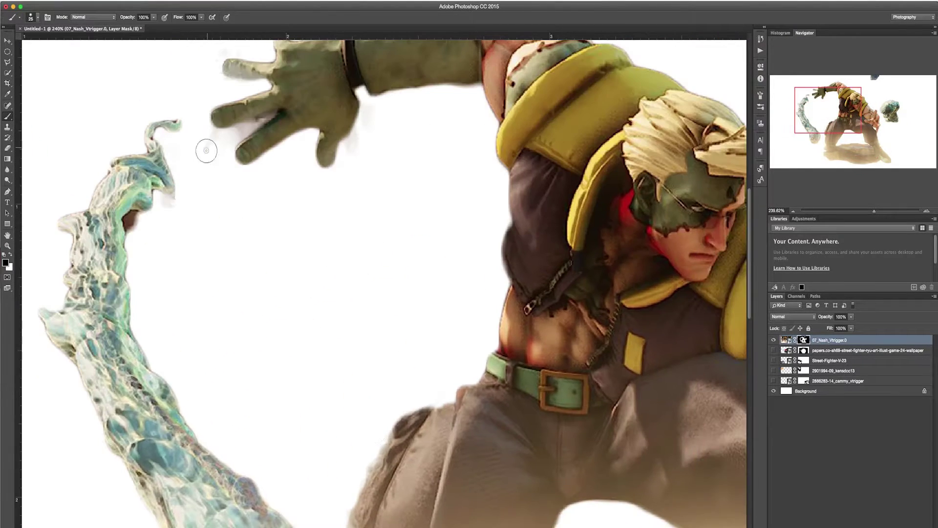
pyautogui.scroll(3, 279, 111)
pyautogui.press('x')
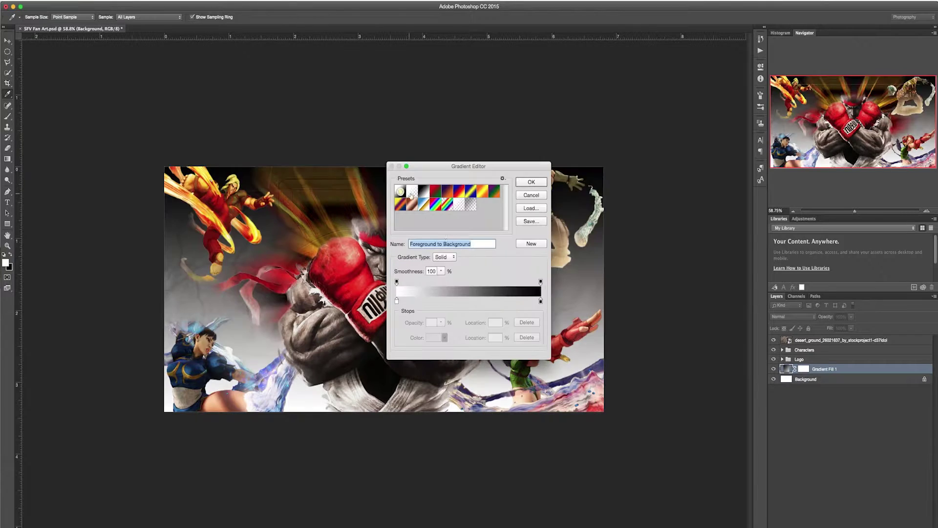
# Step: Add a radial red-to-navy Gradient Fill layer blended in Multiply mode
pyautogui.click(345, 251)
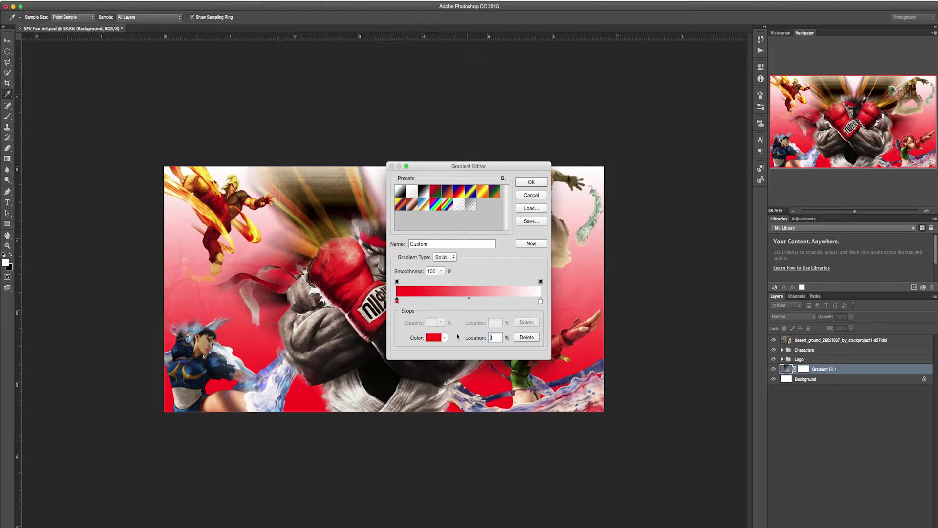
pyautogui.click(541, 300)
pyautogui.click(531, 181)
pyautogui.click(454, 239)
pyautogui.click(458, 244)
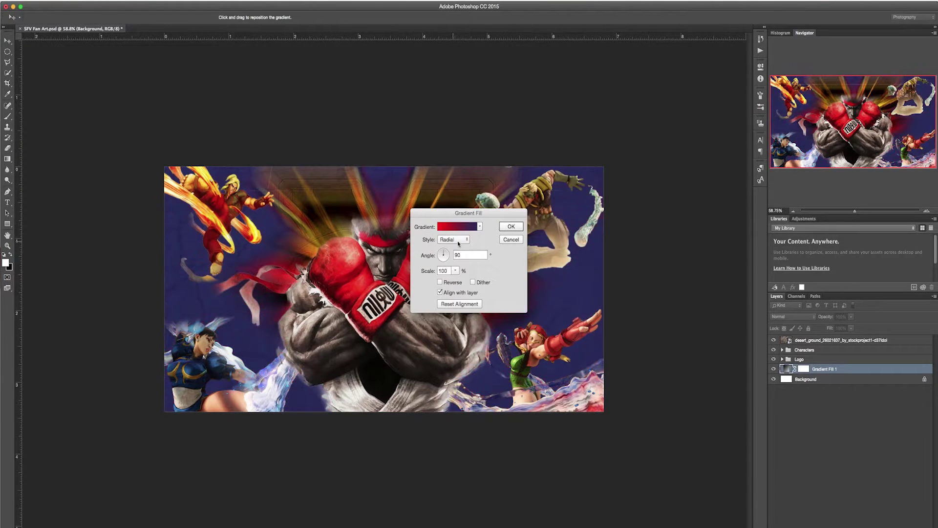
pyautogui.click(511, 226)
pyautogui.click(791, 317)
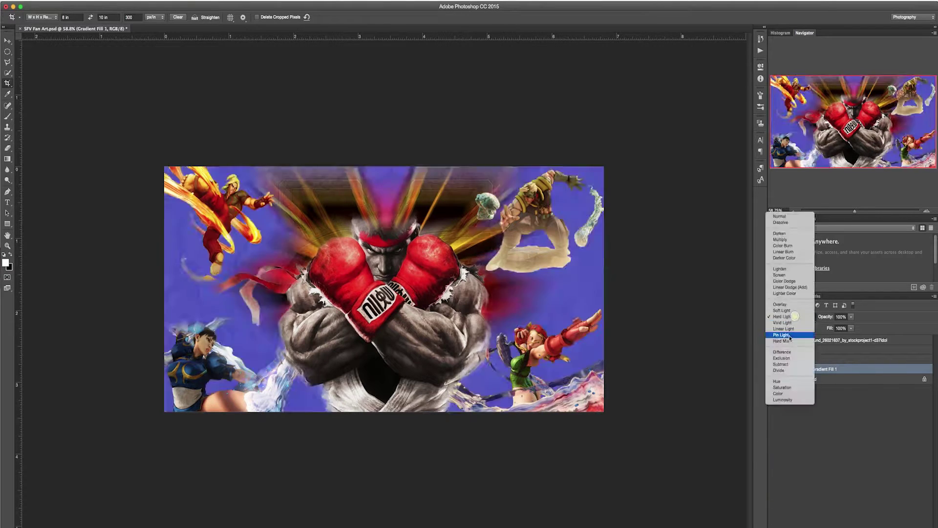
pyautogui.click(780, 221)
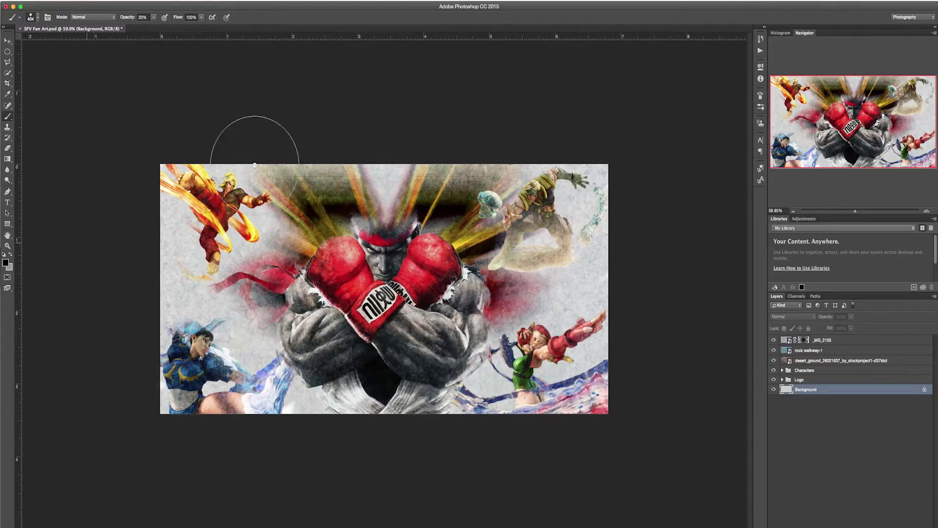
# Step: Set the high-pass copy to Soft Light and mask it over Ryu's arms and torso
pyautogui.press('z')
pyautogui.moveTo(488, 313); pyautogui.dragTo(511, 314)
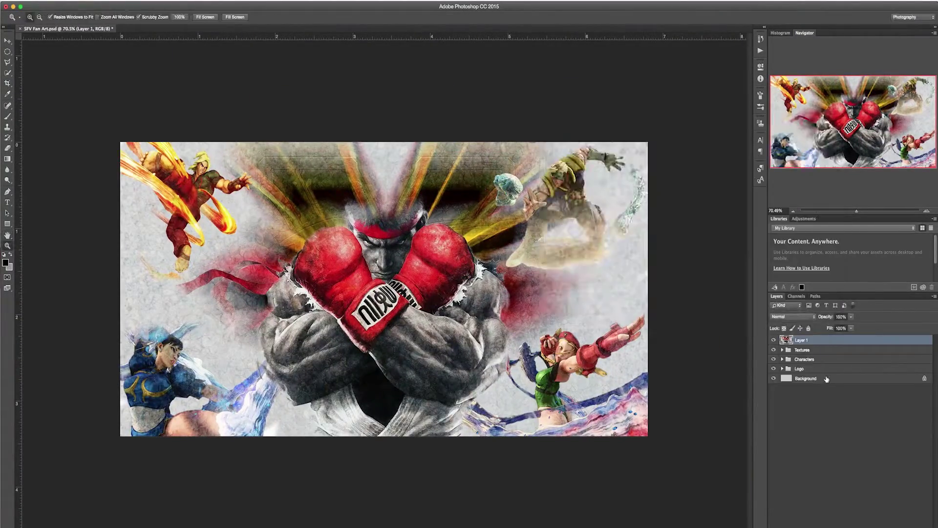
pyautogui.click(791, 317)
pyautogui.click(793, 413)
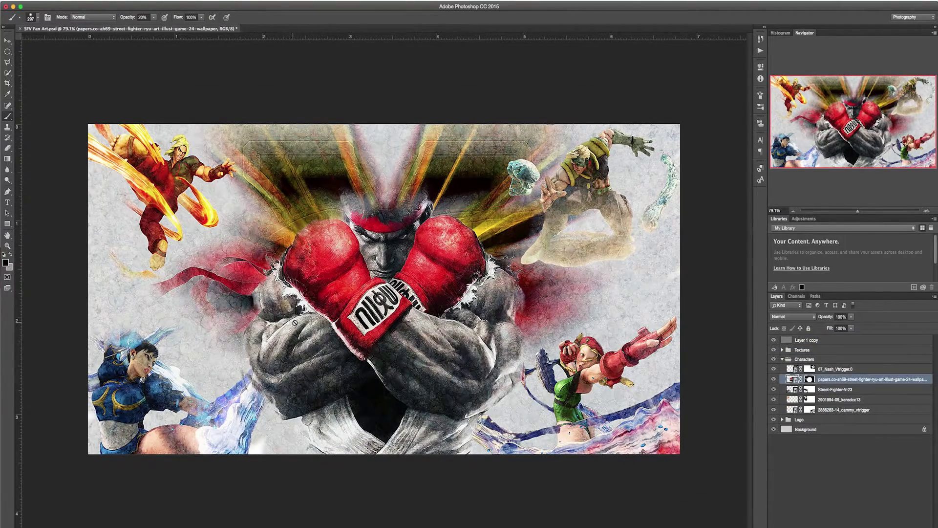
pyautogui.moveTo(292, 266); pyautogui.dragTo(381, 381)
pyautogui.press('2')
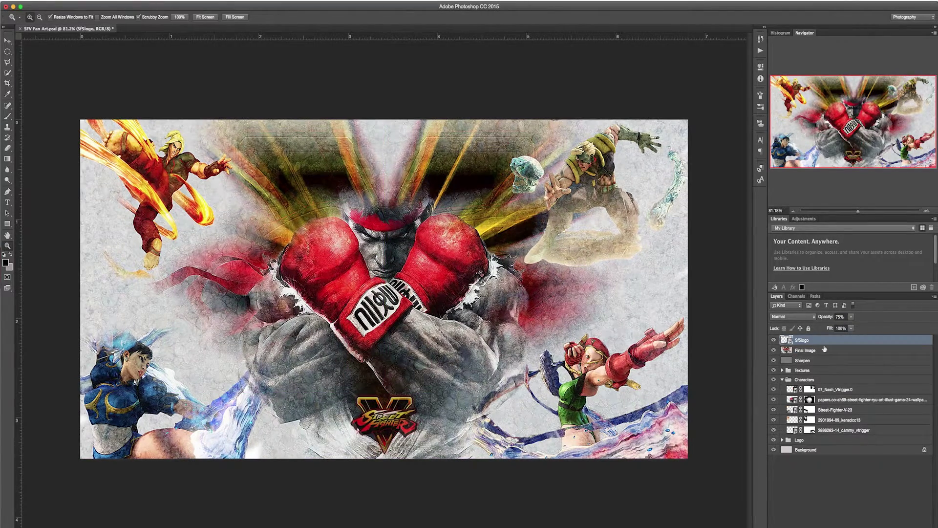
# Step: Apply the Gaussian Blur to the logo copy to create its soft glow
pyautogui.press('Return')
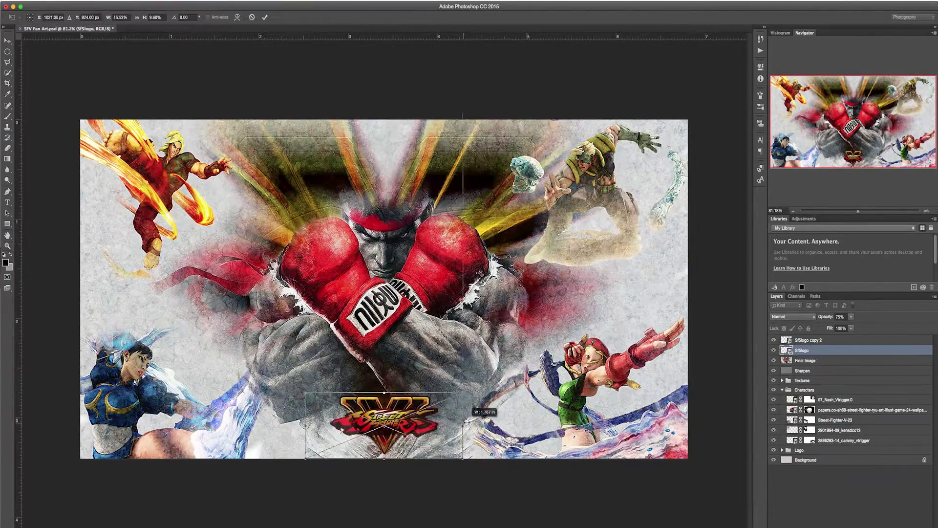
pyautogui.press('z')
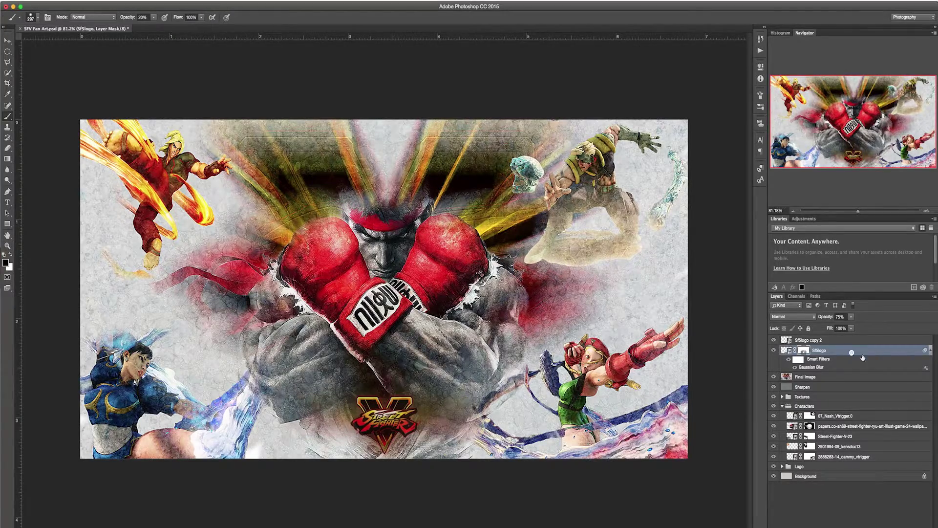